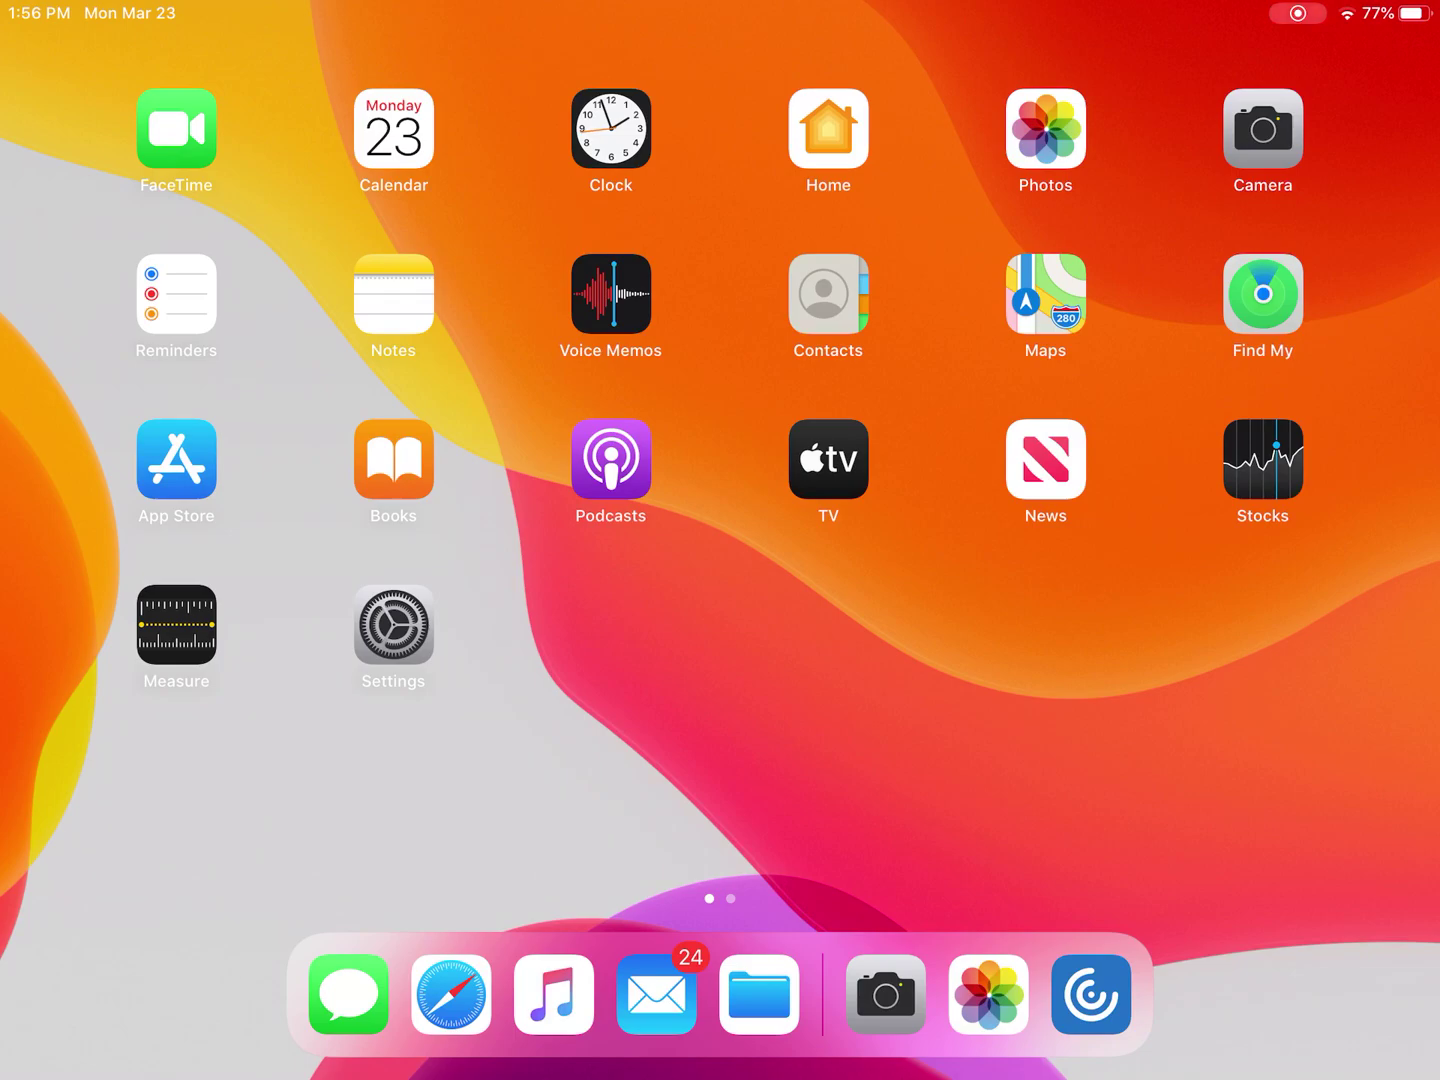
# Step: Go to the second Home Screen page and launch Citrix Workspace from there
pyautogui.moveTo(1013, 563); pyautogui.dragTo(337, 563)
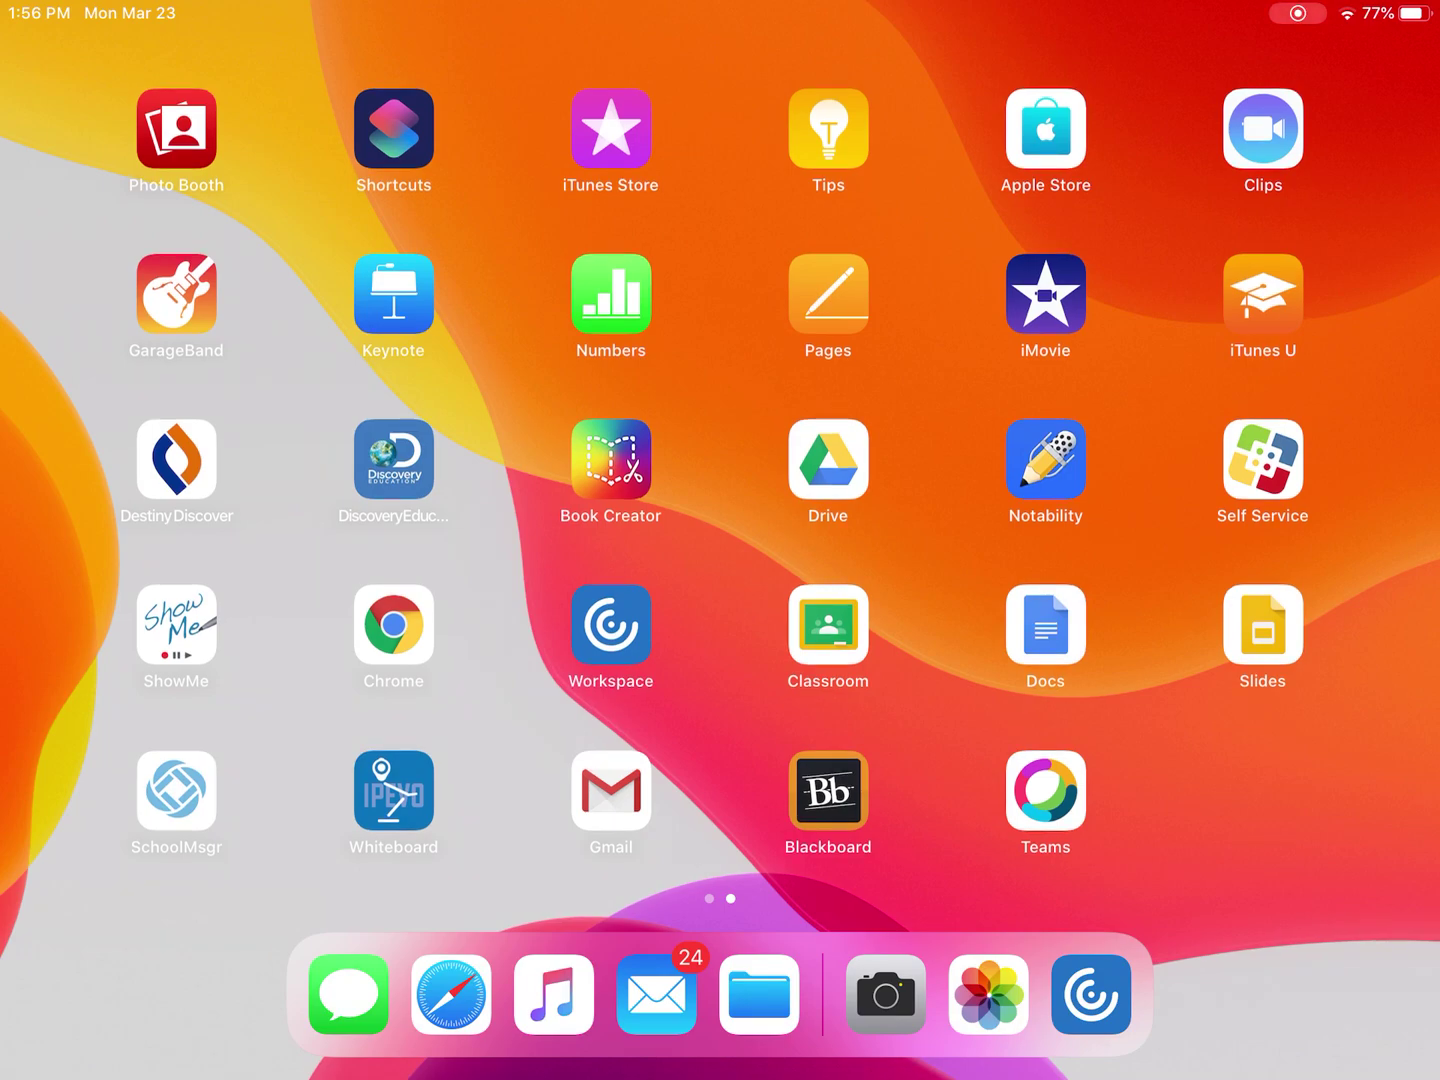
pyautogui.click(611, 625)
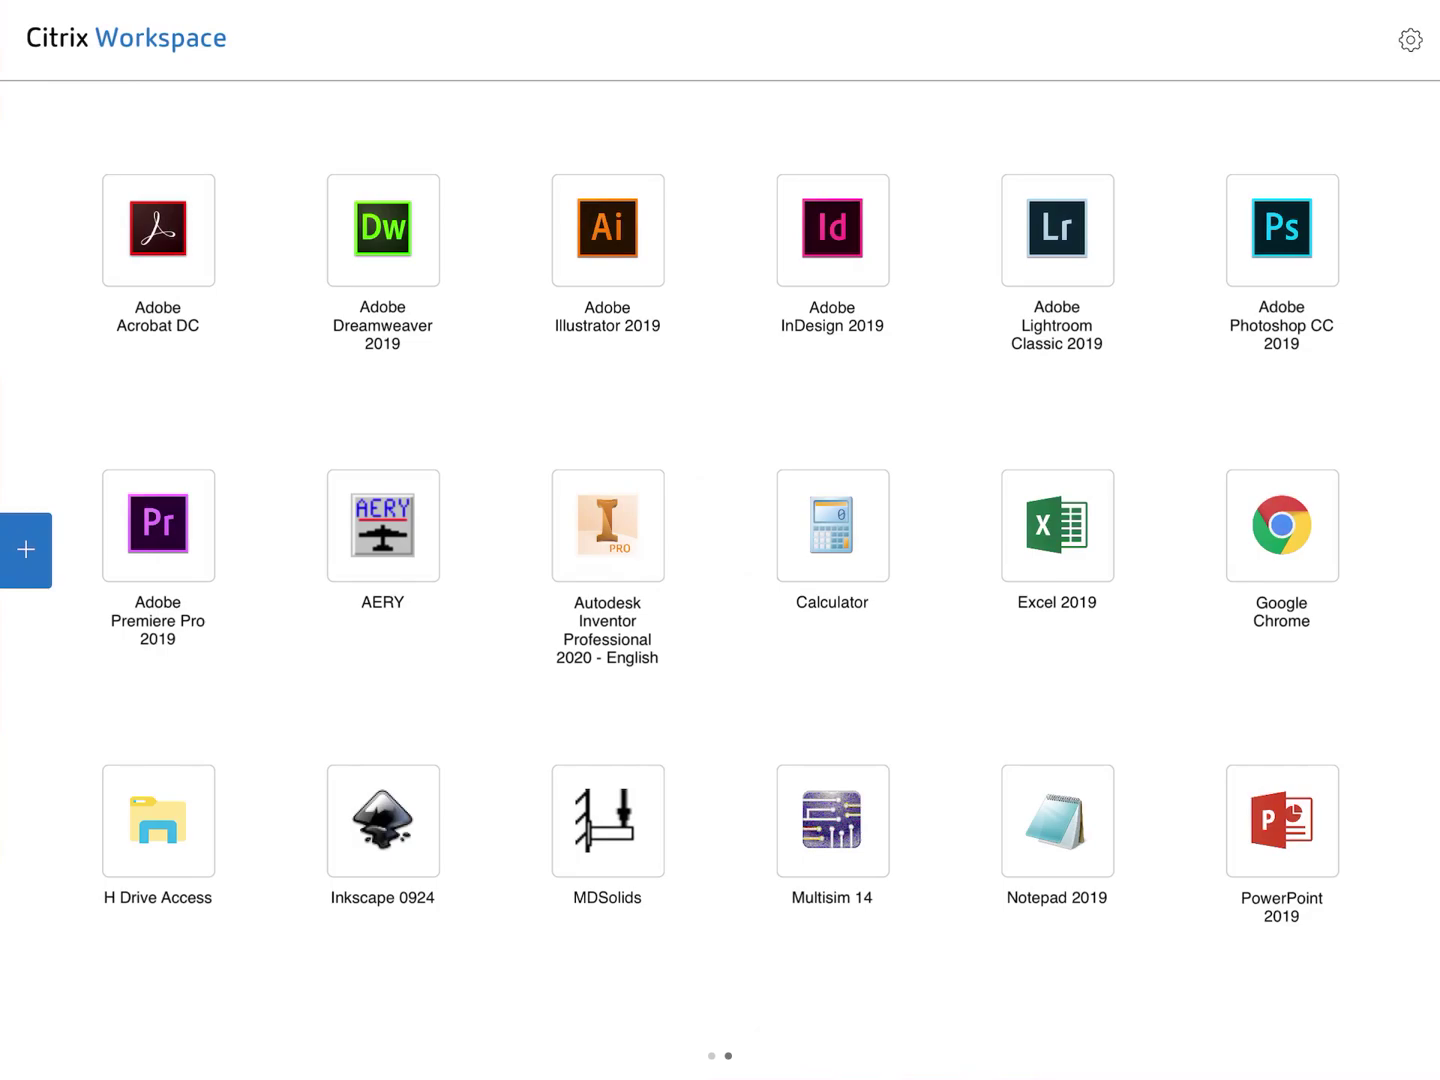
# Step: Swipe up from the bottom edge to show Citrix Workspace as a card in the app switcher
pyautogui.moveTo(720, 1075); pyautogui.dragTo(720, 675)
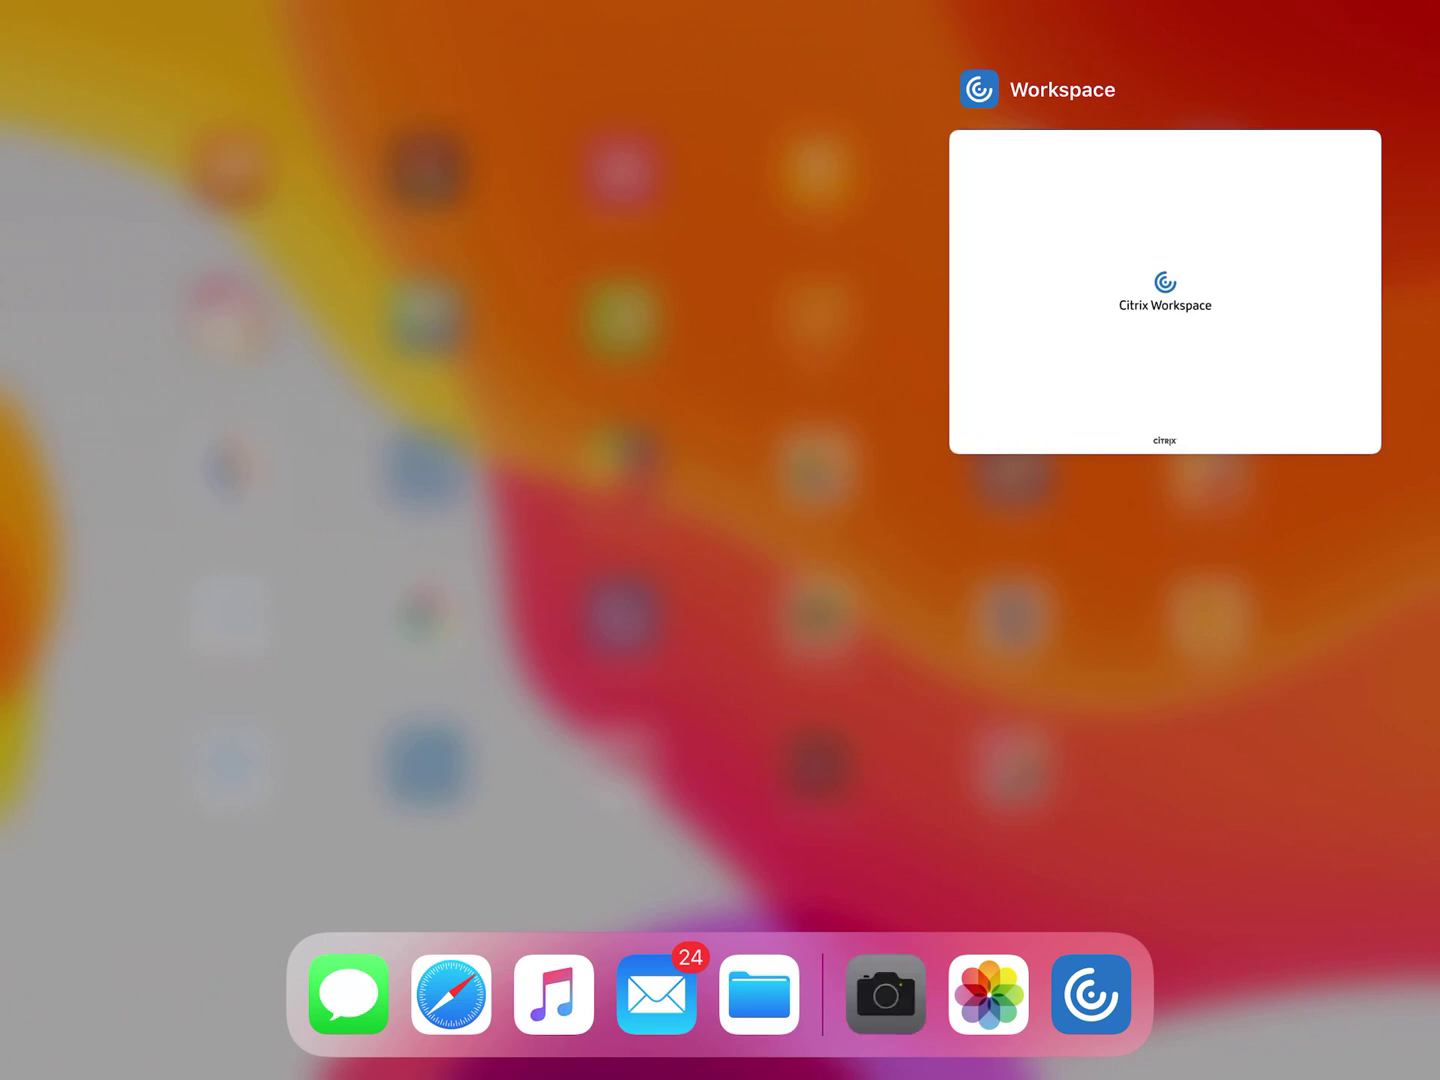
# Step: Return Citrix Workspace from its app switcher card to full screen, showing the published app grid
pyautogui.click(886, 995)
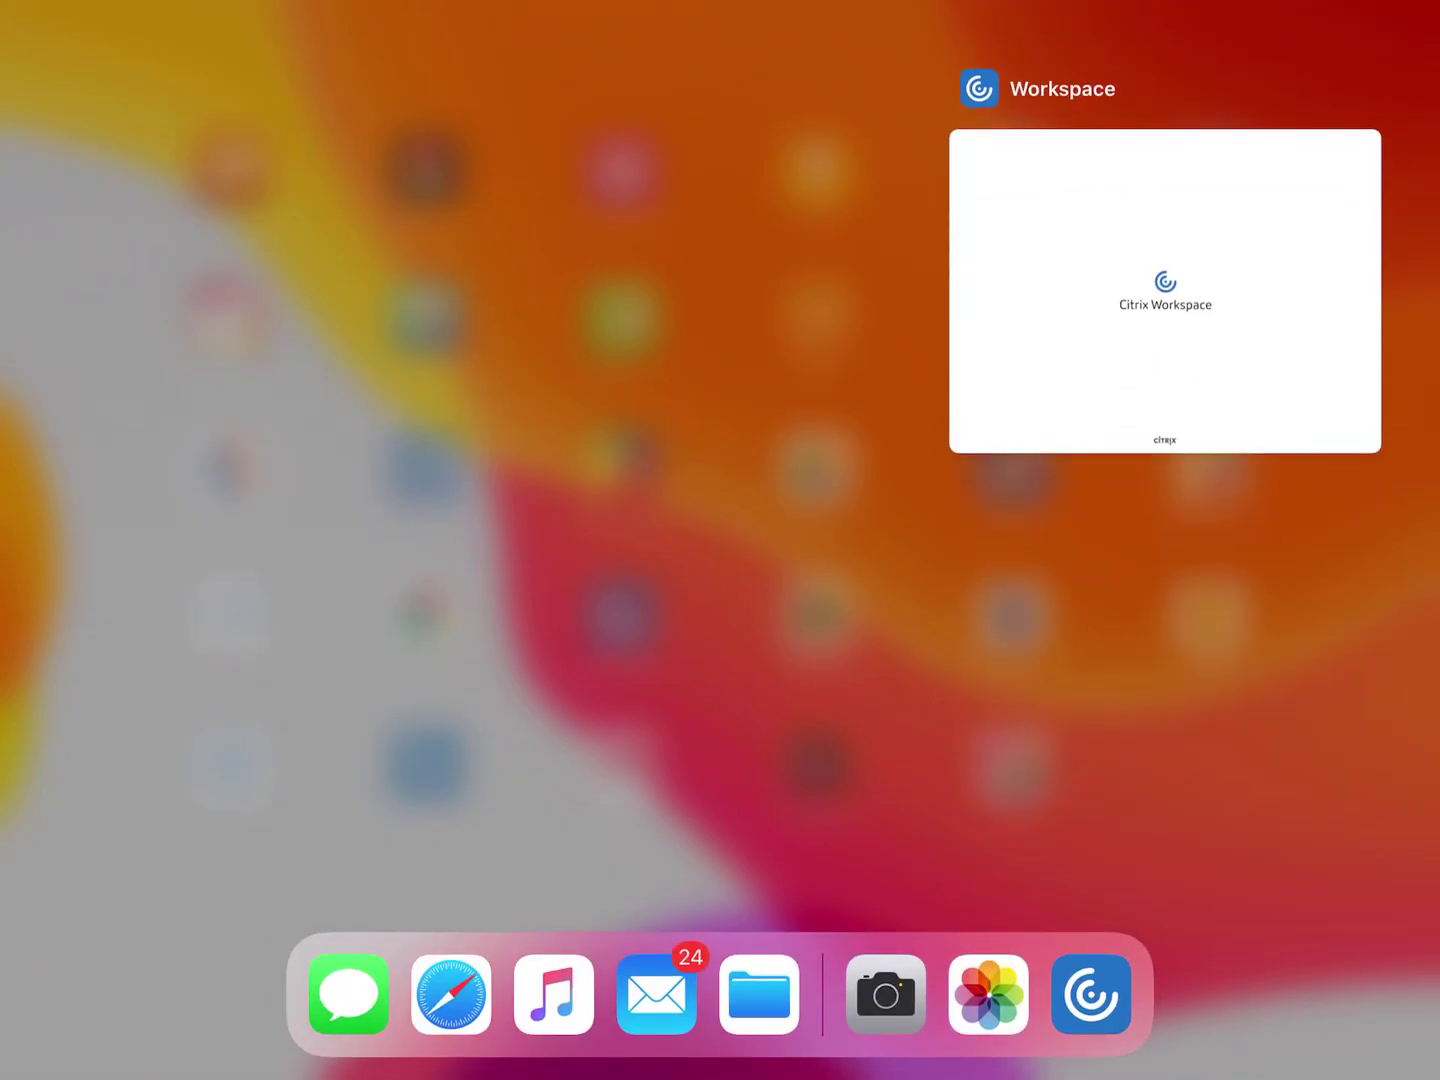
pyautogui.click(1166, 435)
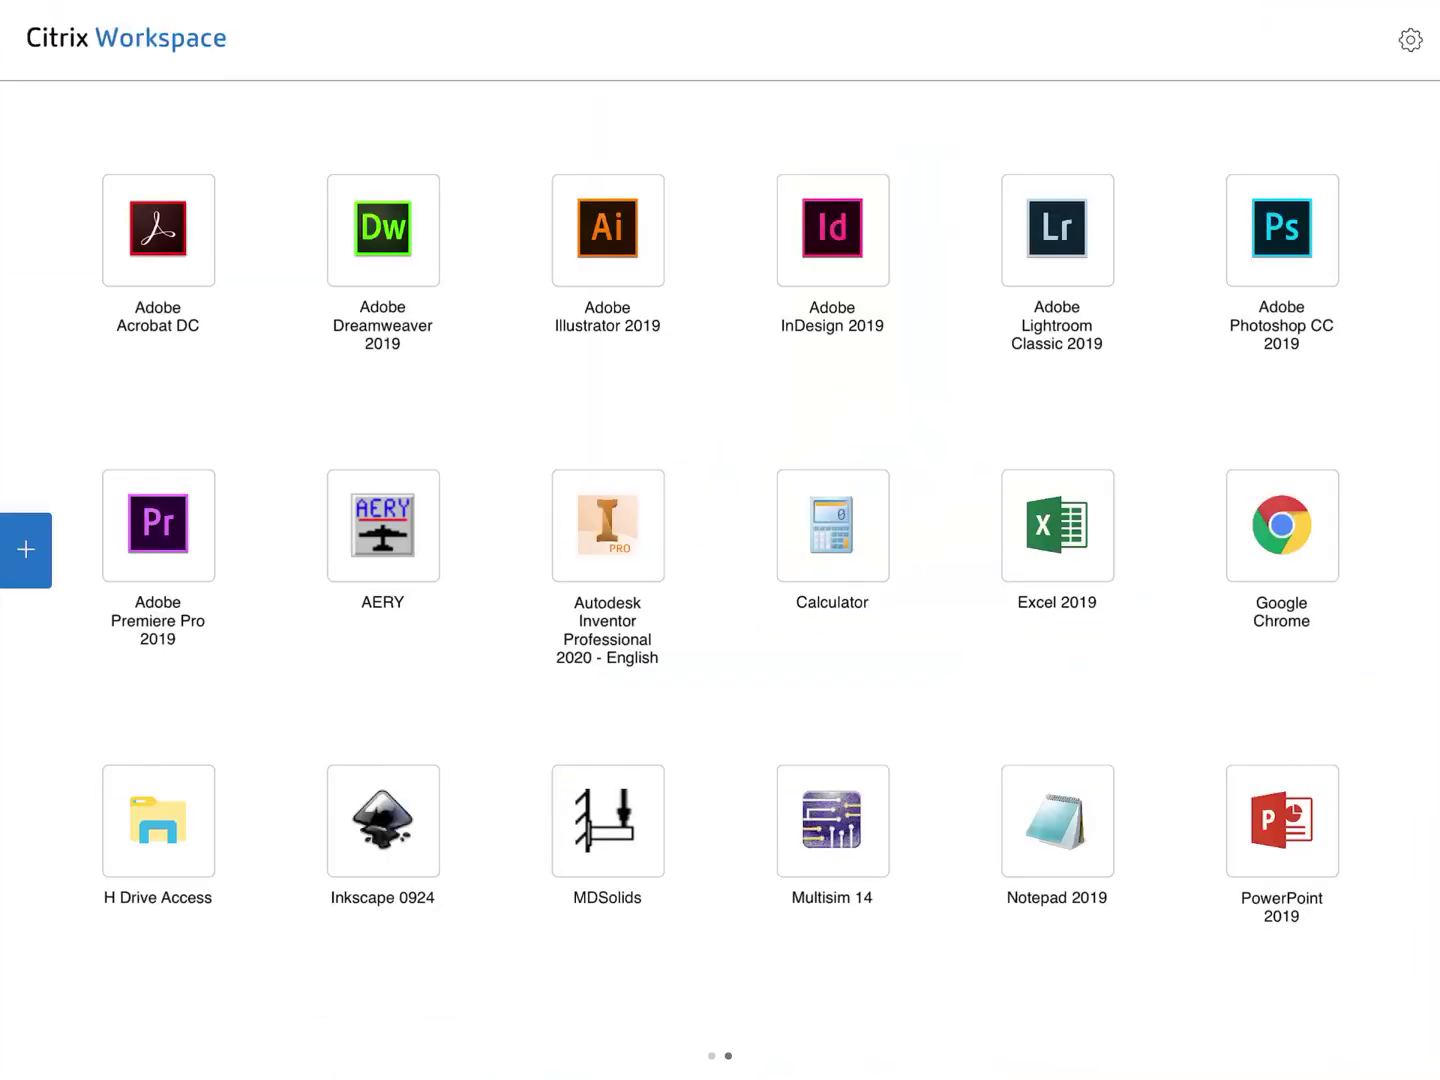